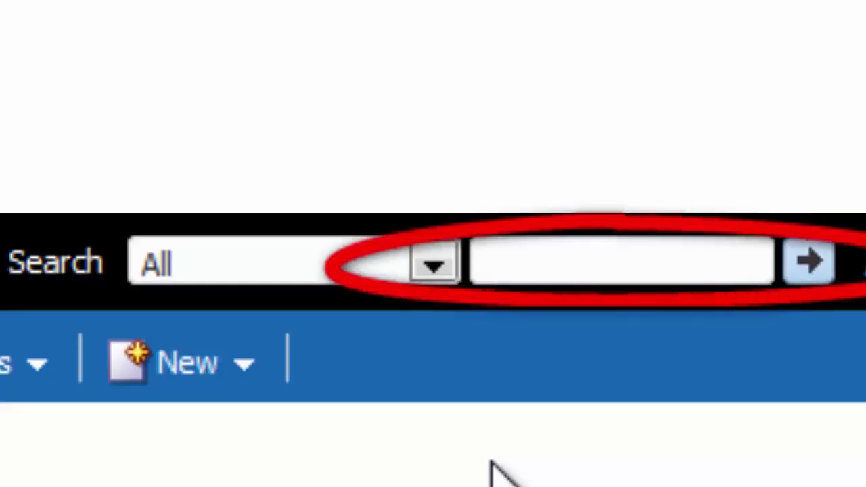
# Search the catalog for 'brand revenue' and open the Brand Revenue analysis in the editor
pyautogui.click(524, 264)
pyautogui.write('brand revenue')
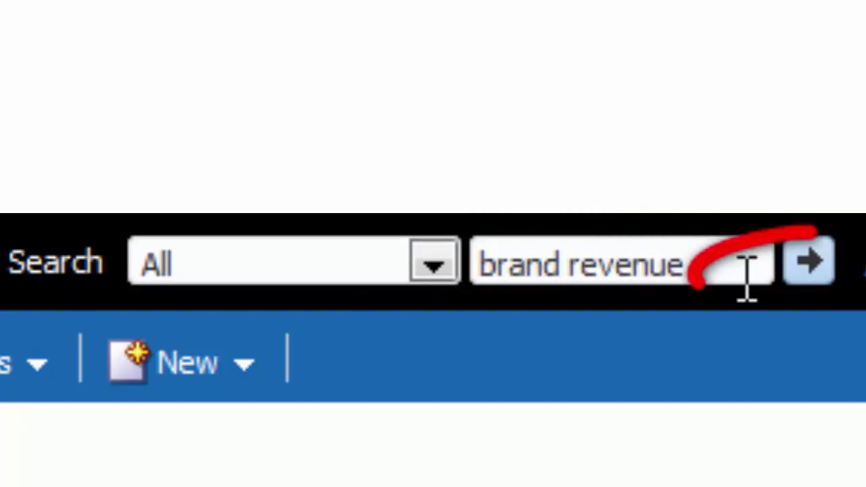
pyautogui.click(807, 266)
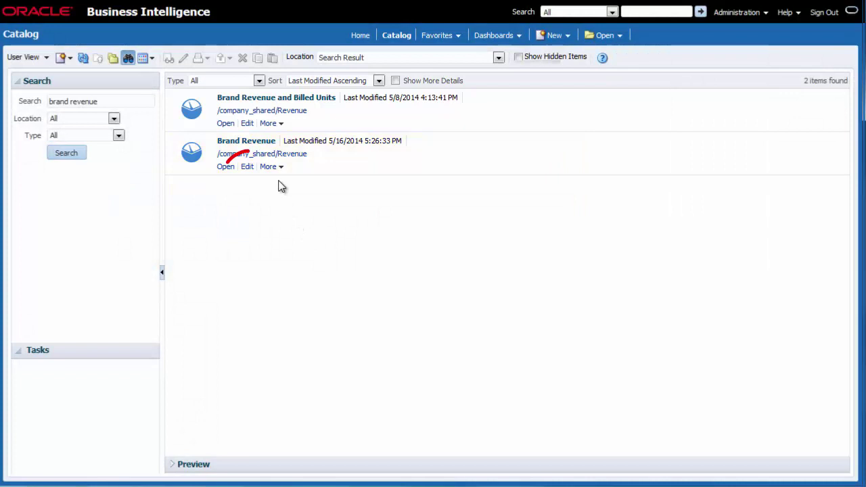
pyautogui.click(247, 166)
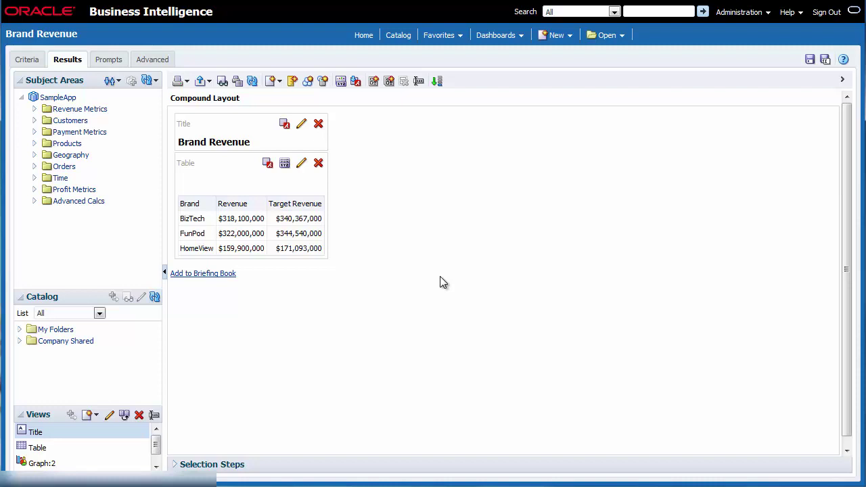
# Insert Time > Quarter into the table as the leading column, ahead of Brand
pyautogui.click(34, 178)
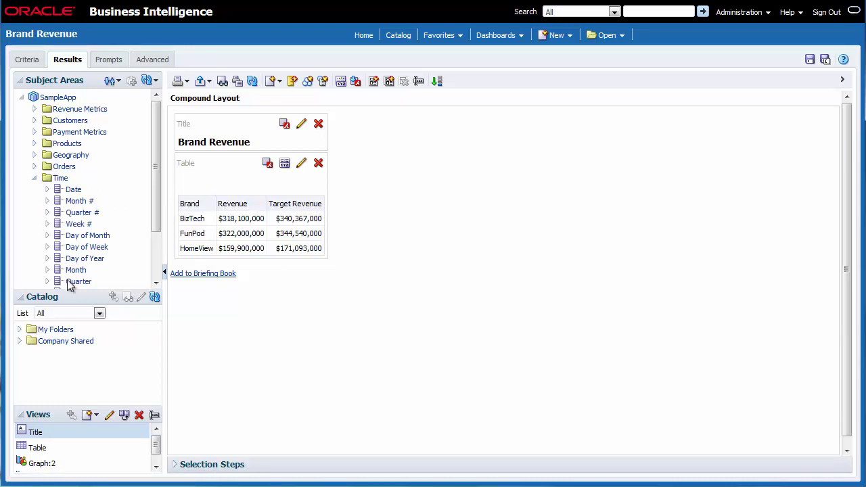
pyautogui.moveTo(71, 281); pyautogui.dragTo(181, 218)
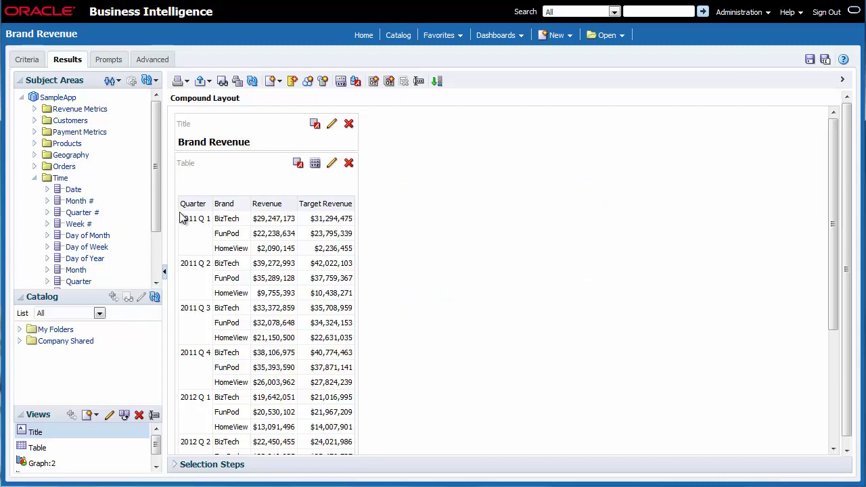
# Add Products > Product Type to the table and move it to sit just before Revenue
pyautogui.click(34, 144)
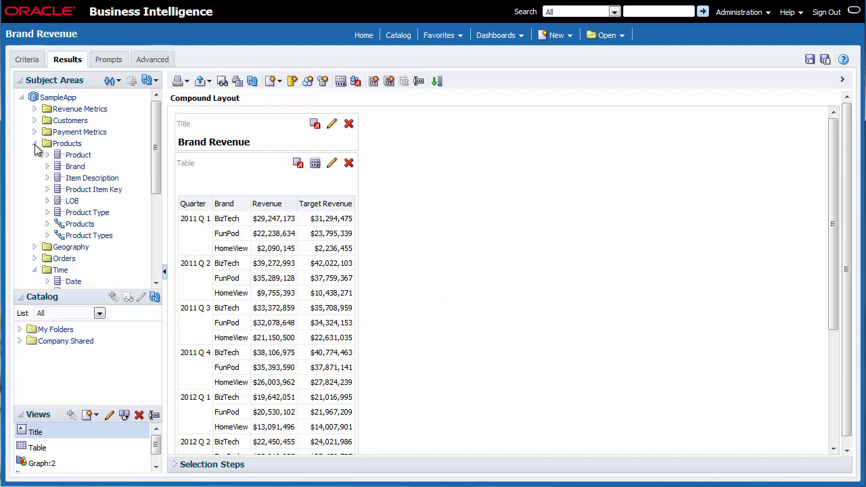
pyautogui.doubleClick(72, 213)
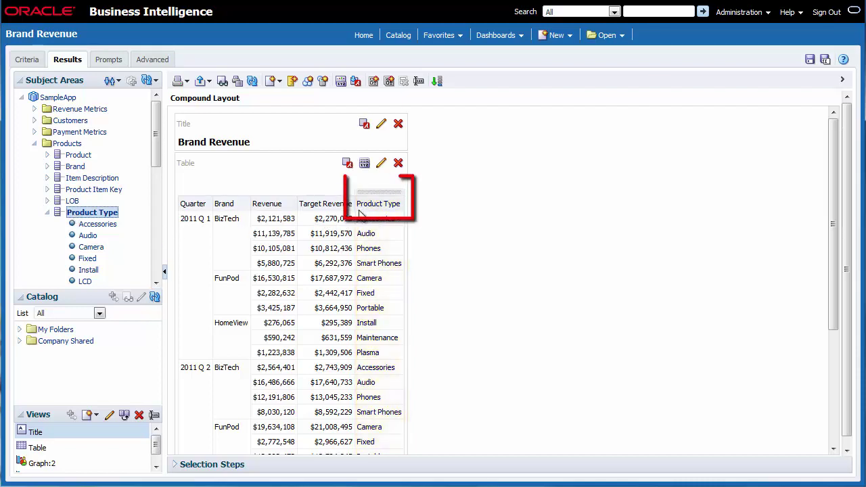
pyautogui.moveTo(374, 193)
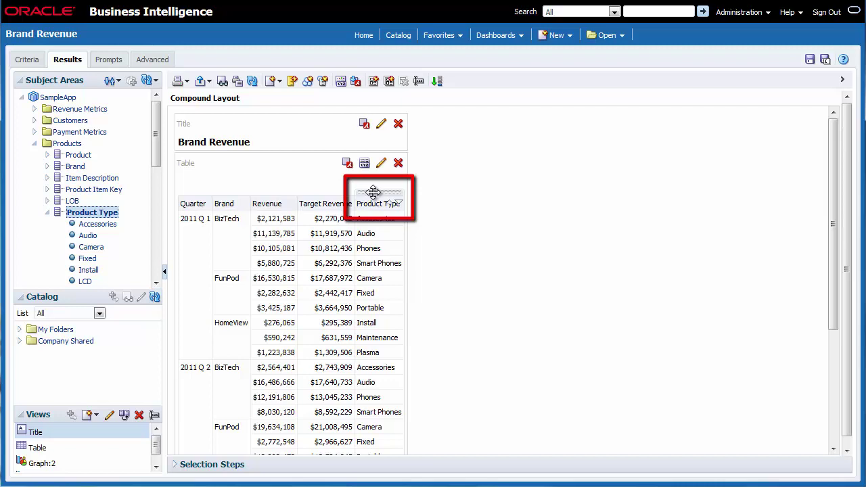
pyautogui.moveTo(373, 193); pyautogui.dragTo(257, 193)
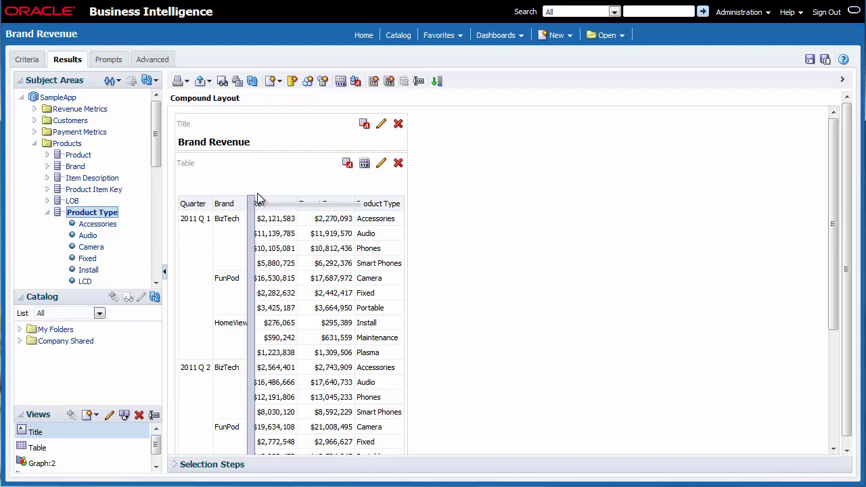
pyautogui.moveTo(257, 194); pyautogui.dragTo(257, 194)
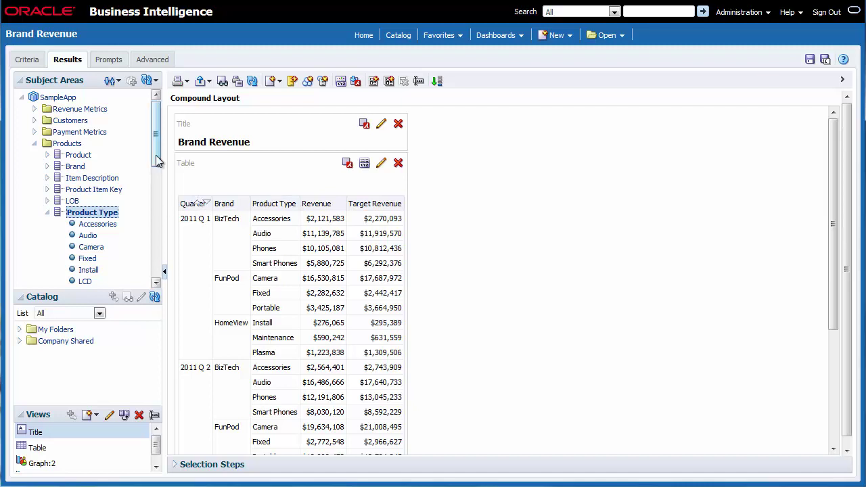
# Add Orders > Channel to the table and position it between Product Type and Revenue
pyautogui.moveTo(155, 145); pyautogui.dragTo(146, 241)
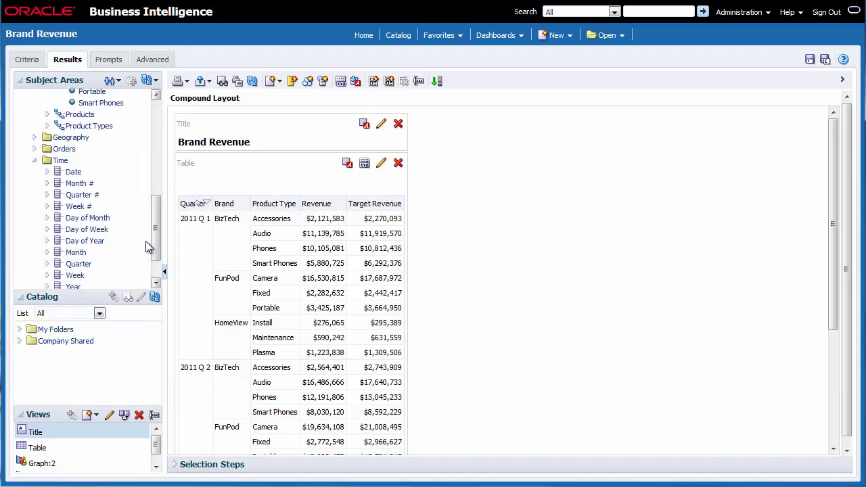
pyautogui.click(34, 149)
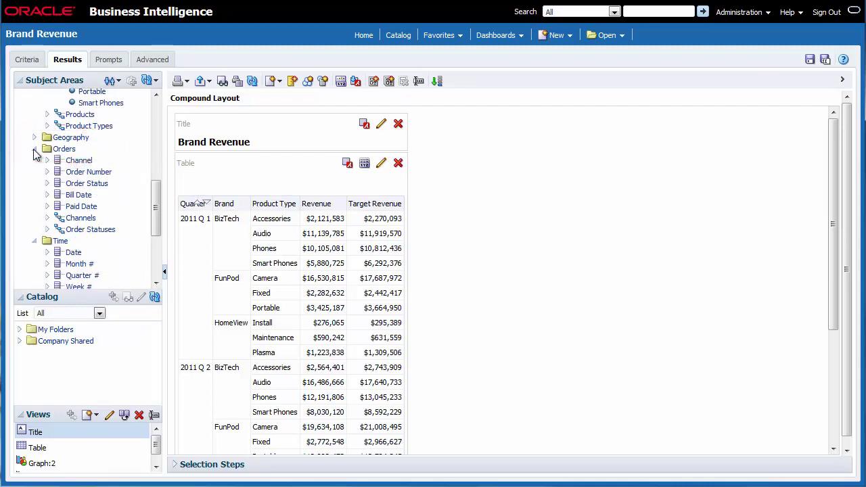
pyautogui.doubleClick(71, 162)
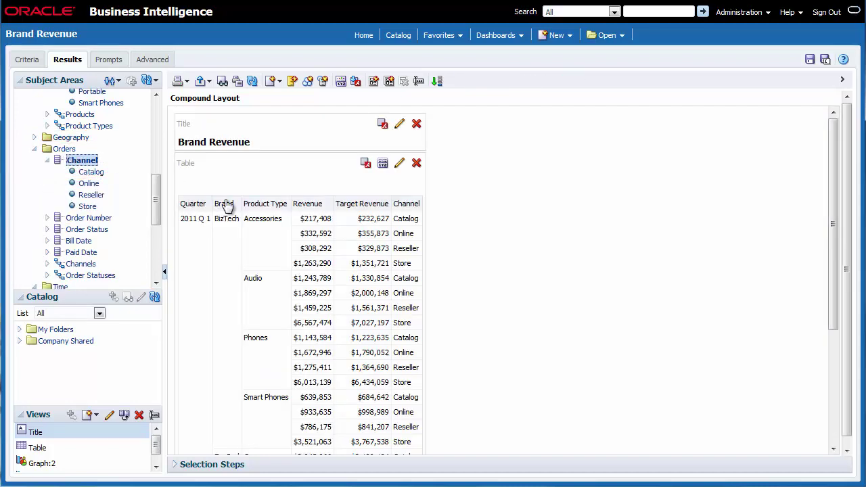
pyautogui.moveTo(413, 193)
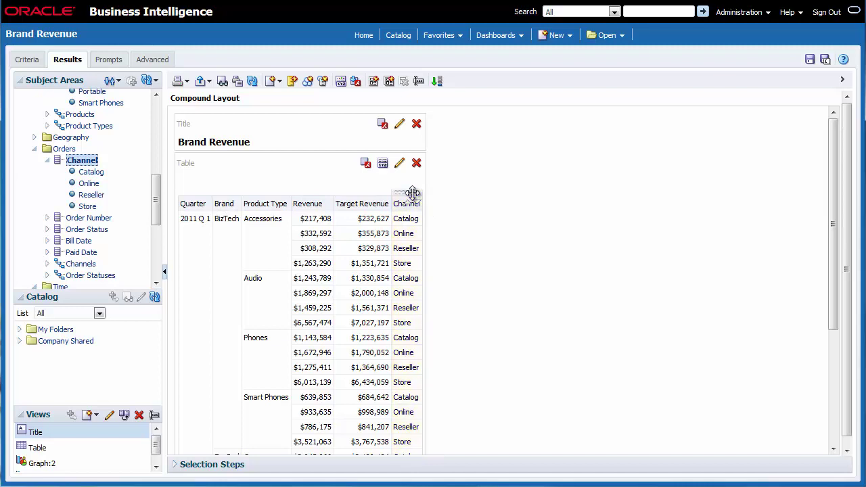
pyautogui.moveTo(412, 193); pyautogui.dragTo(299, 198)
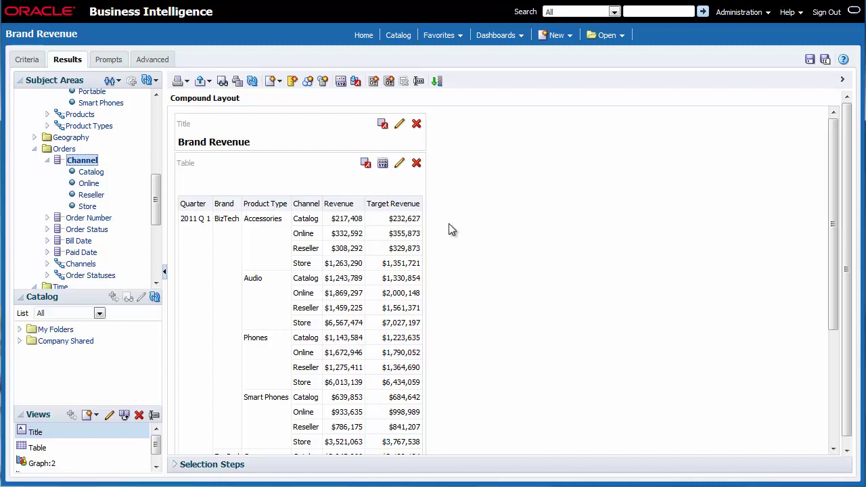
pyautogui.click(417, 204)
pyautogui.moveTo(420, 214)
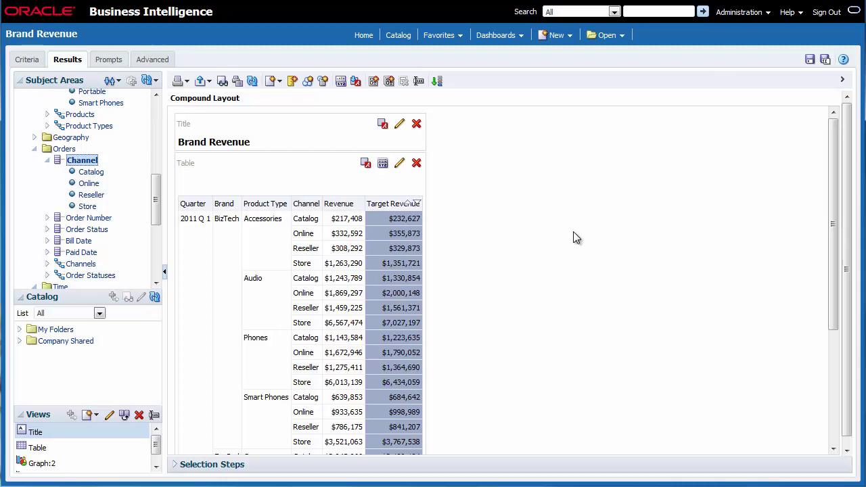
# Delete the Target Revenue column from the Selected Columns on the Criteria tab
pyautogui.click(28, 61)
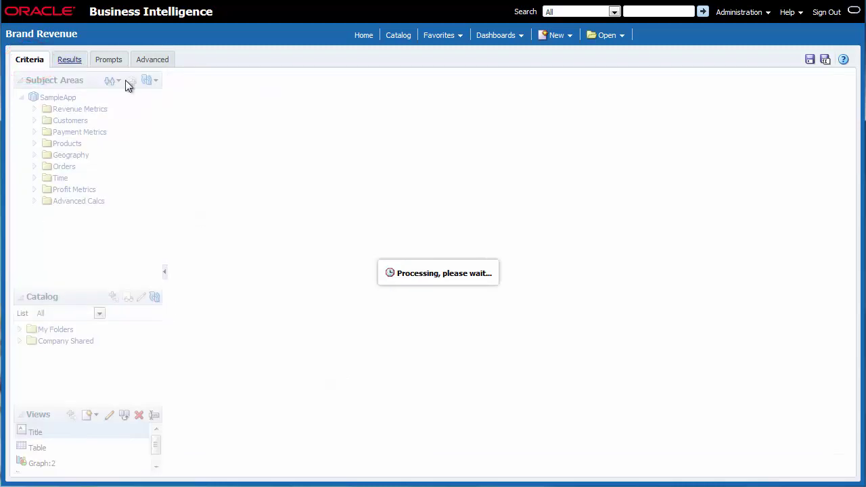
pyautogui.click(431, 168)
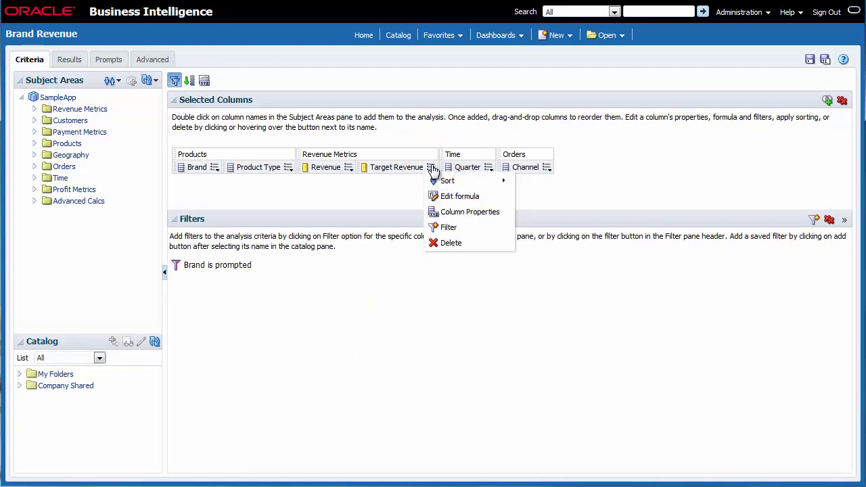
pyautogui.click(448, 243)
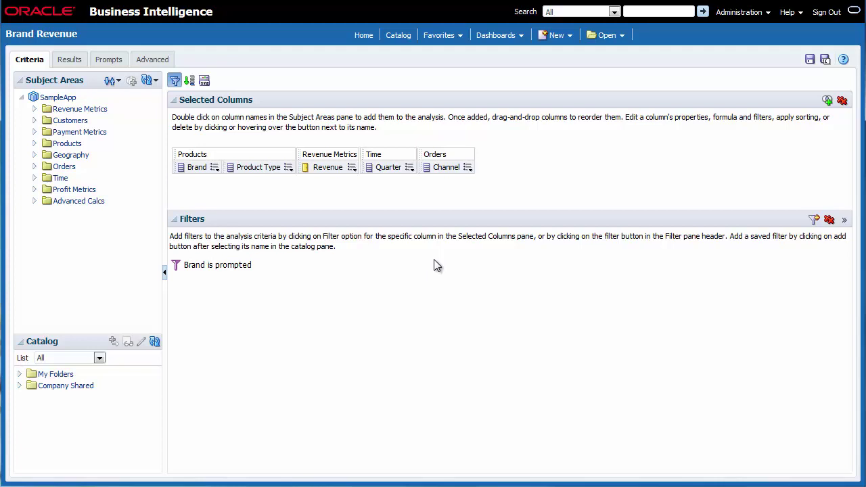
# Add the Revenue Metrics measures Billed Units and Discount Value to the selected columns
pyautogui.click(34, 110)
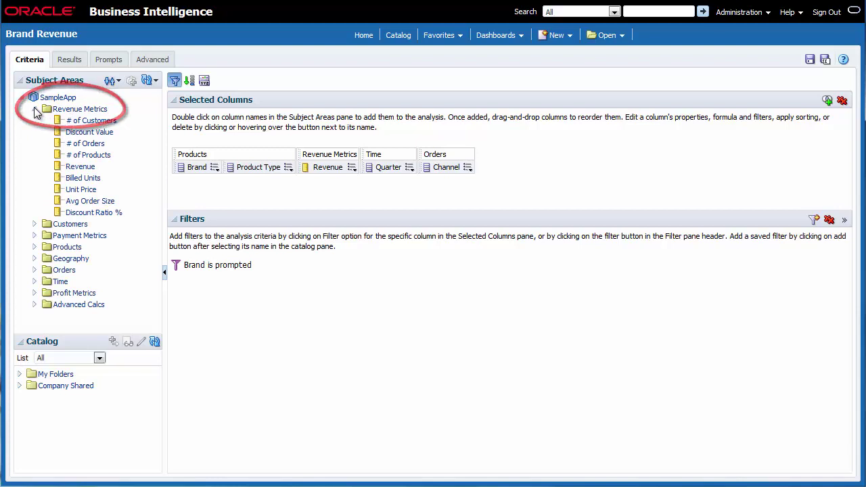
pyautogui.doubleClick(76, 179)
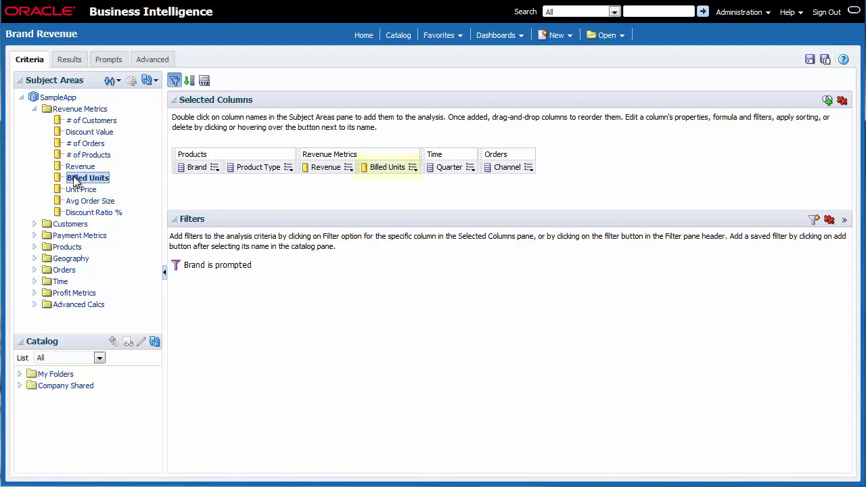
pyautogui.doubleClick(72, 134)
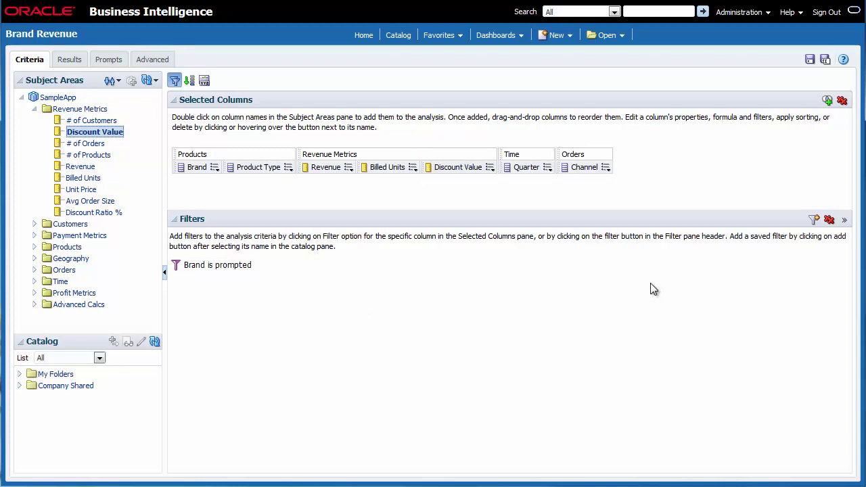
# Save the analysis as 'Fulfillment by Quarter' in /Company Shared/Products
pyautogui.click(825, 60)
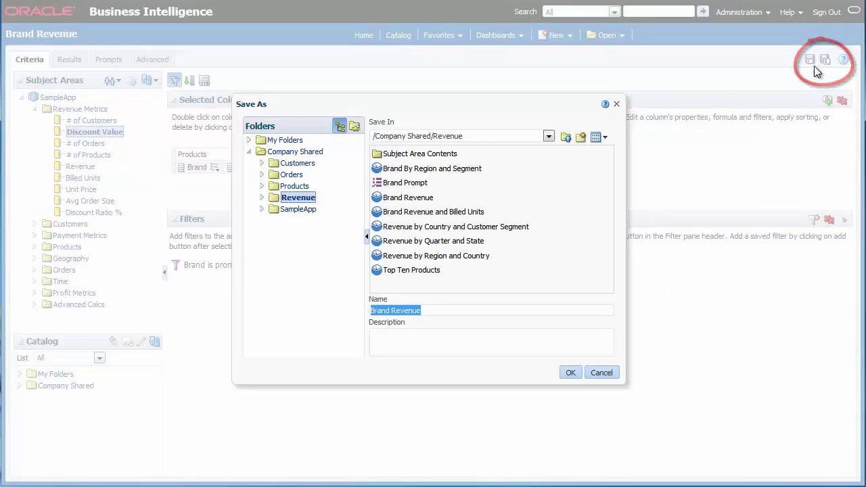
pyautogui.click(279, 187)
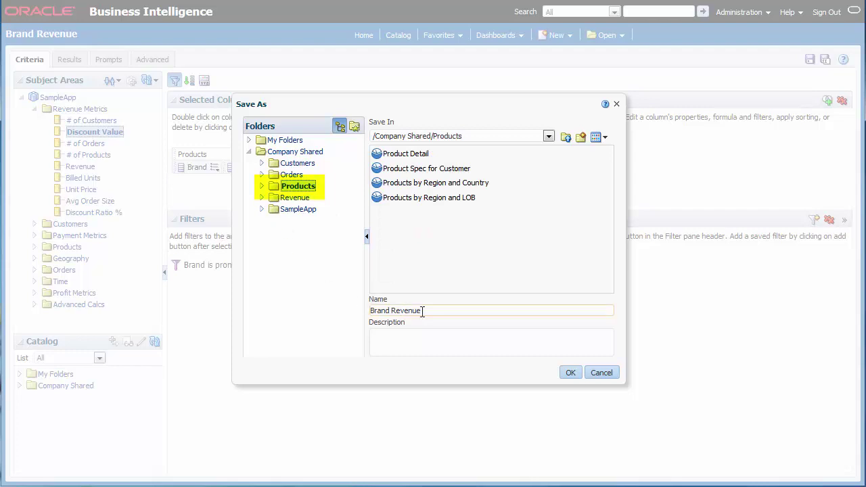
pyautogui.click(370, 311)
pyautogui.write('Fulfillment')
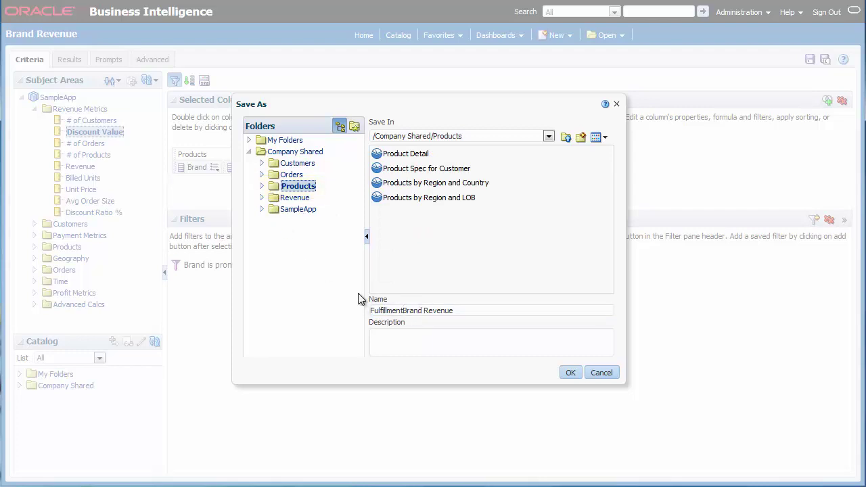
pyautogui.write('by Quarter')
pyautogui.press('Delete')
pyautogui.press('Delete')
pyautogui.press('Delete')
pyautogui.press('Delete')
pyautogui.press('Delete')
pyautogui.press('Delete')
pyautogui.press('Delete')
pyautogui.press('Delete')
pyautogui.press('Delete')
pyautogui.press('Delete')
pyautogui.press('Delete')
pyautogui.press('Delete')
pyautogui.press('Delete')
pyautogui.click(570, 373)
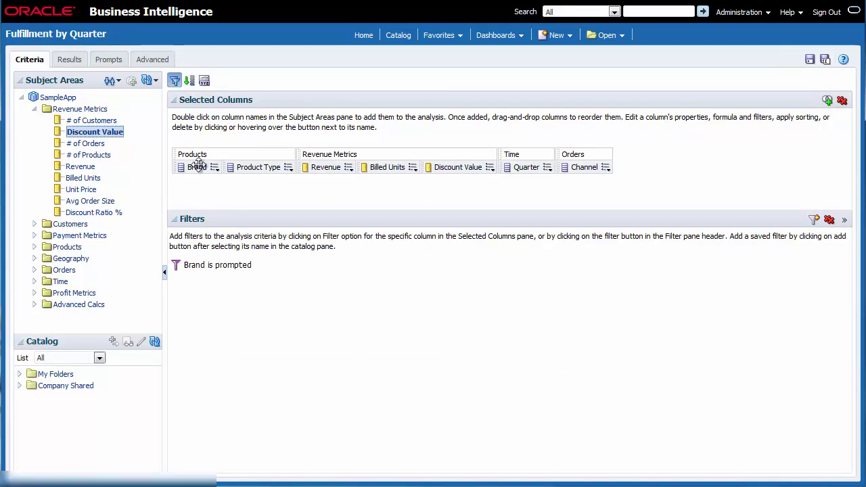
# View the Results tab showing Billed Units and Discount Value per channel
pyautogui.click(73, 62)
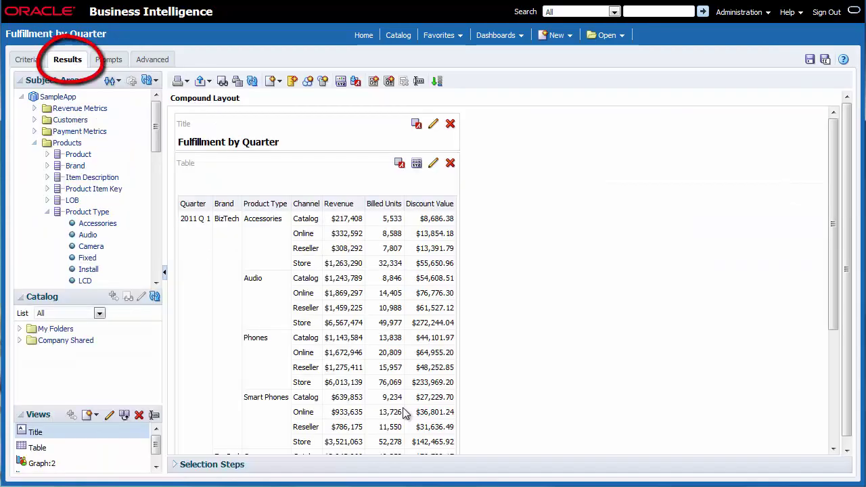